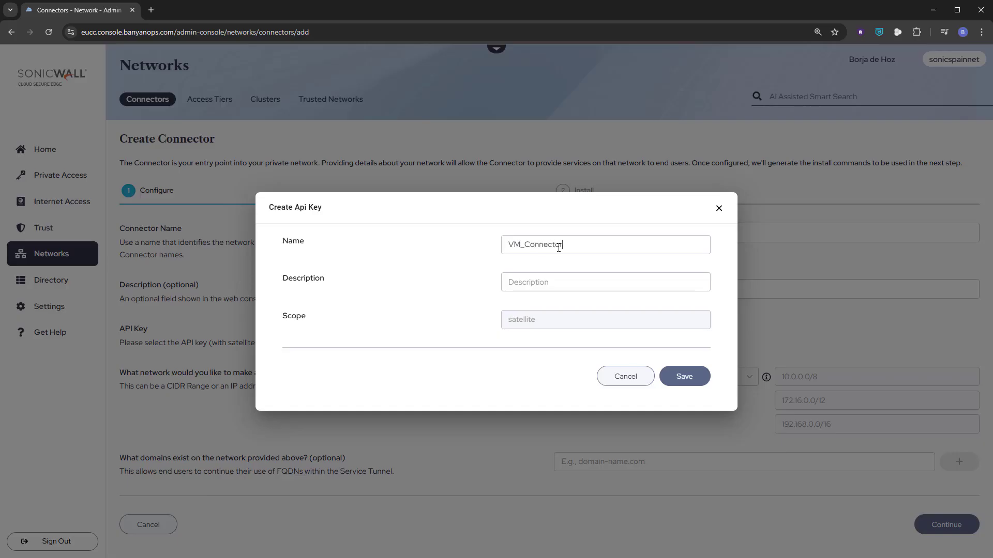
Give the new VM_Connector API key the description VM_Connector_Esxi and save it
key("ctrl+a")
key("ctrl+c")
key("Tab")
key("ctrl+v")
type("_Esxi")
left_click(683, 377)
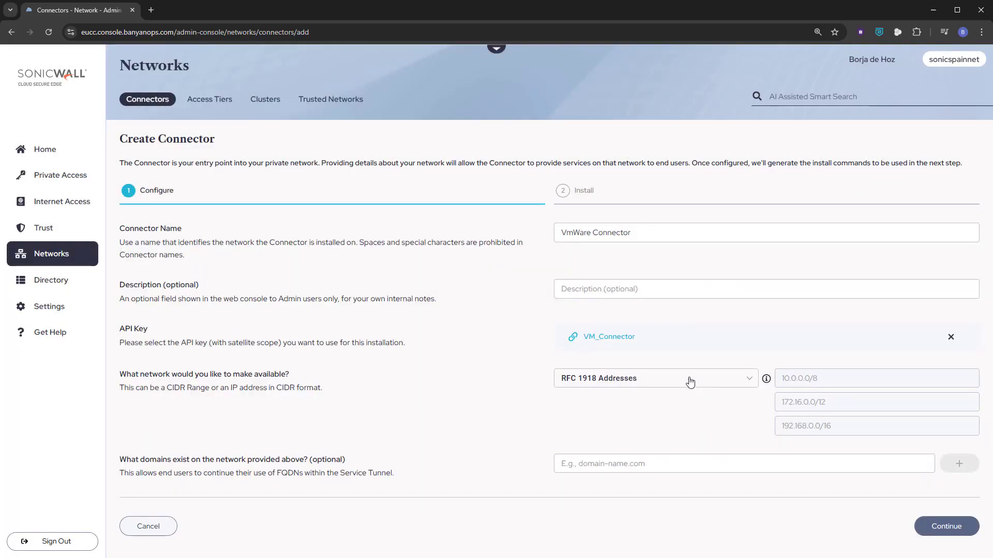
Change the connector name to VmWare_Connector and continue to the Install stage
left_click(940, 528)
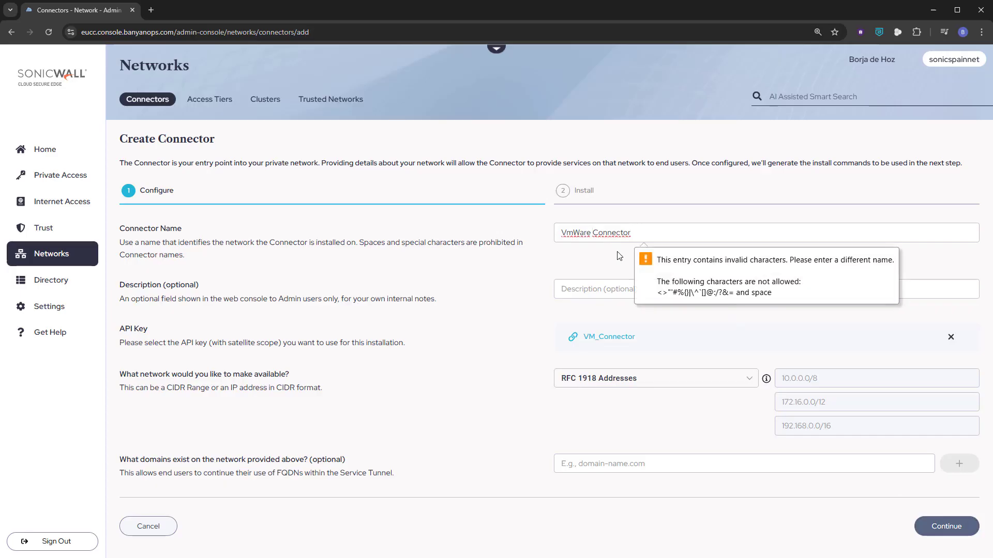
key("BackSpace")
type("_")
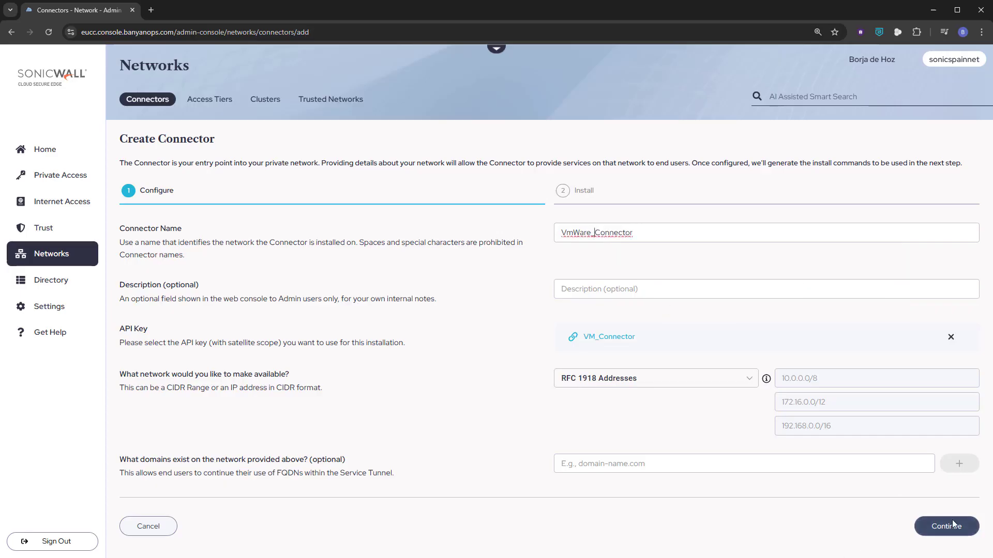
left_click(943, 532)
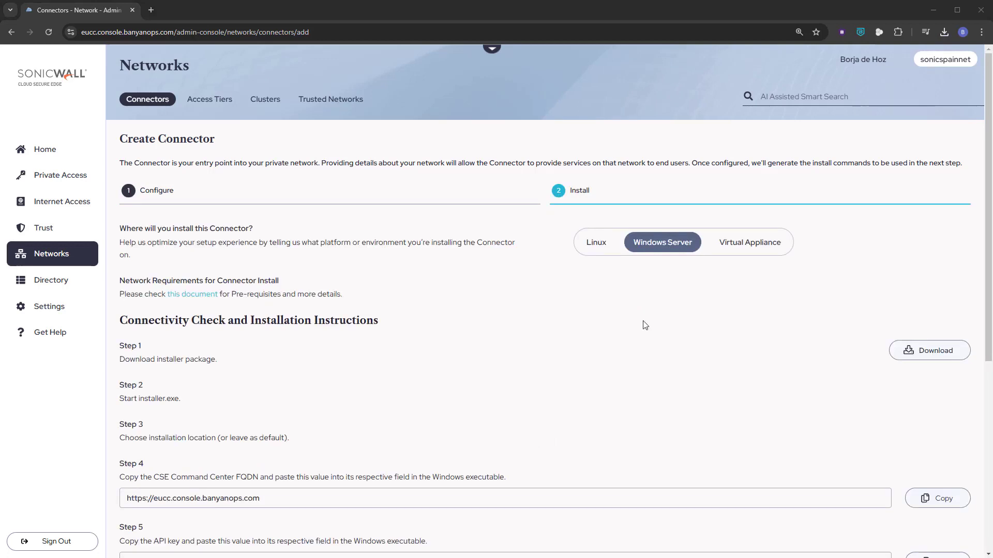
Choose Virtual Appliance as the connector's install platform and download the OVA file
left_click(760, 248)
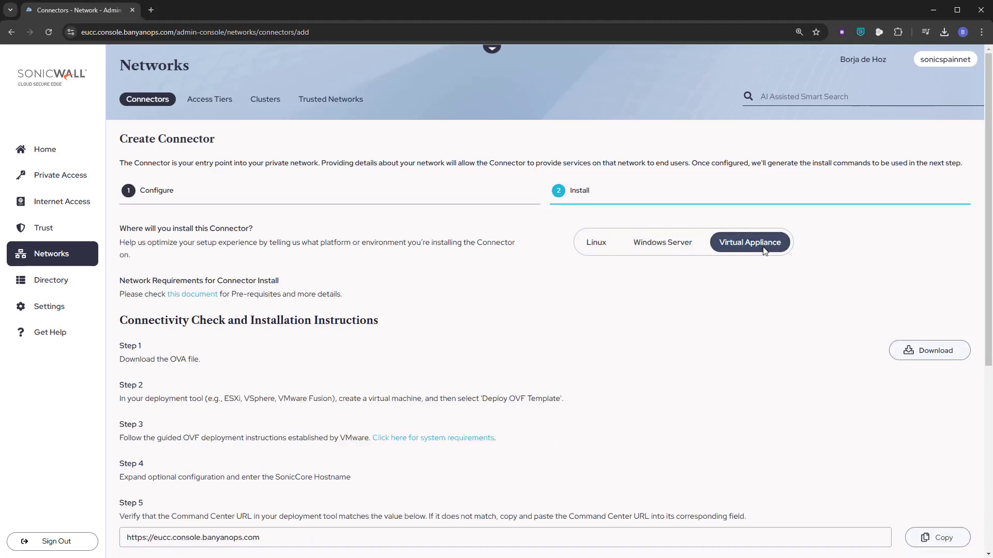
left_click(942, 352)
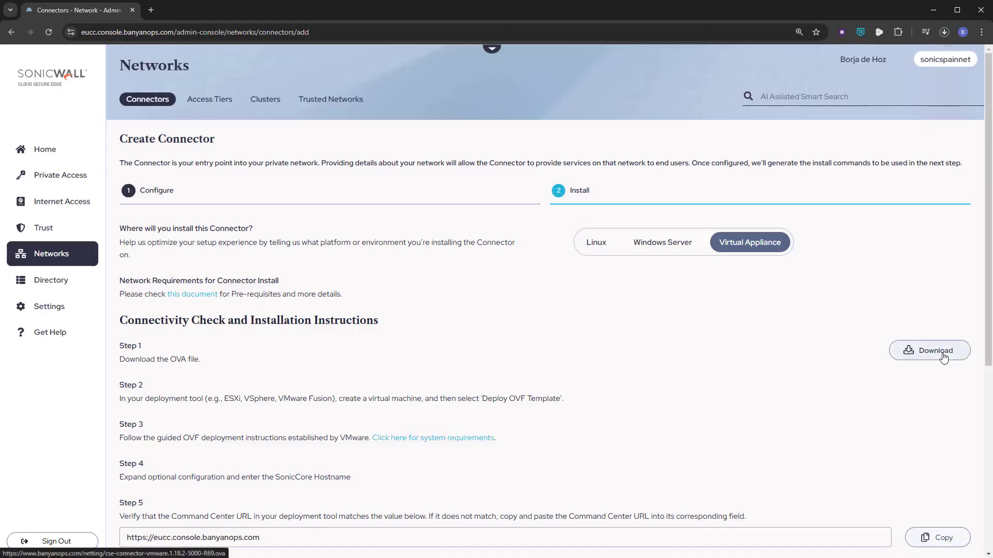
left_click(945, 32)
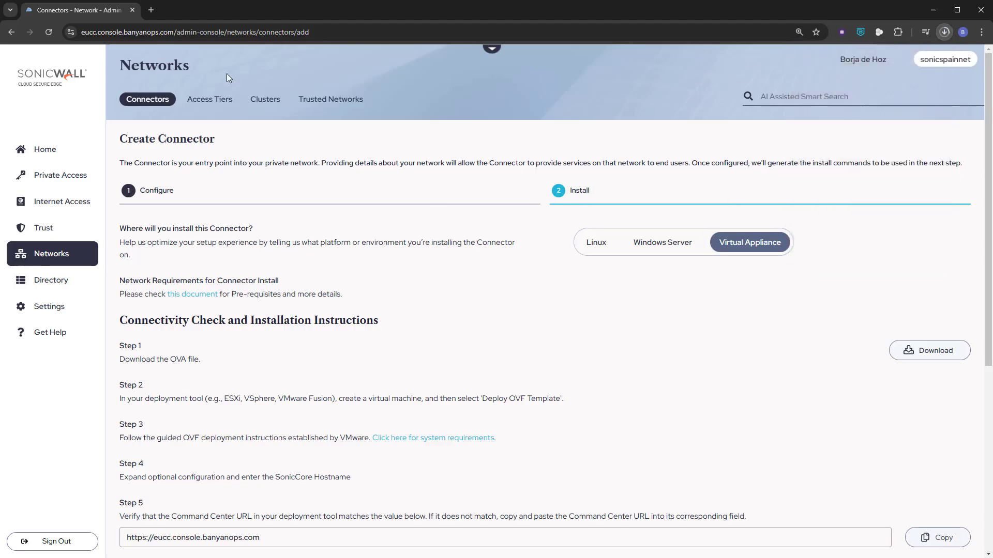
Open esxi.sonicspain.net in a new browser tab and choose the personal Gmail account for the Microsoft sign-in
left_click(151, 10)
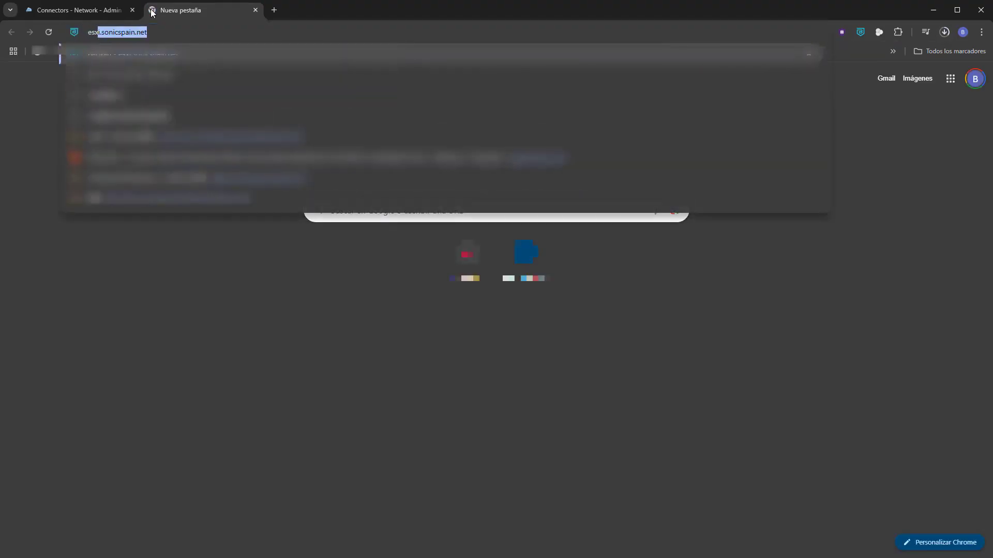
key("Return")
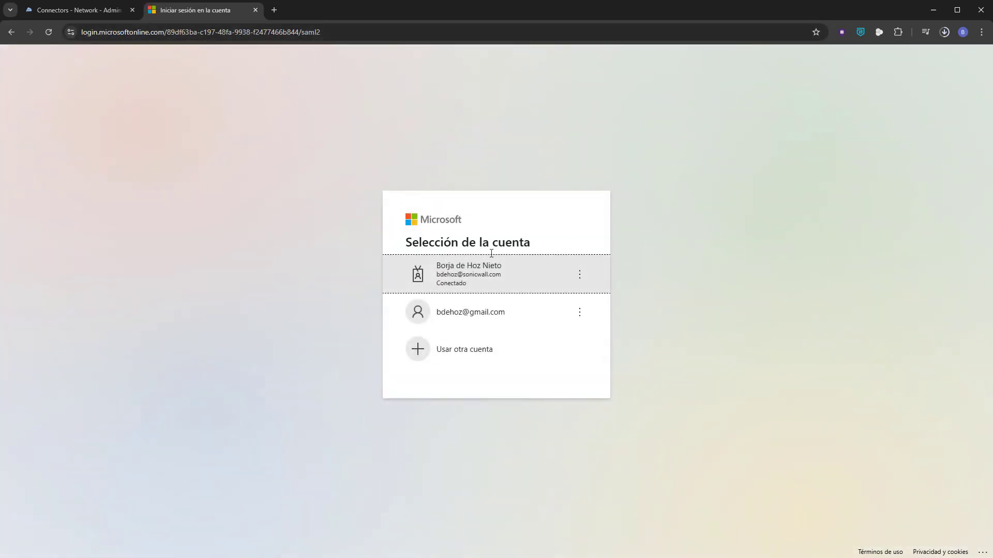
left_click(467, 318)
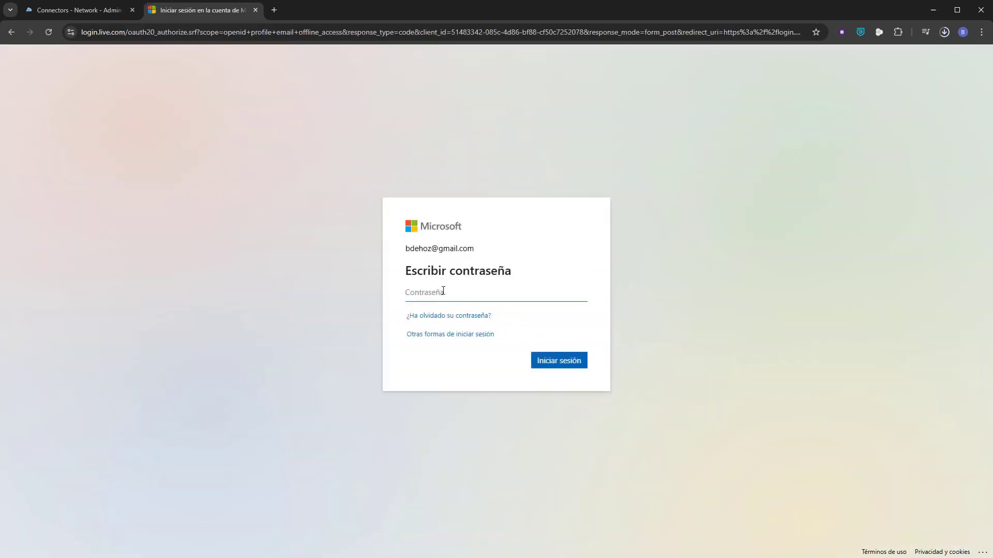
Enter the Microsoft account password and complete the sign-in to reach the ESXi host page
left_click(443, 292)
type("********")
key("Return")
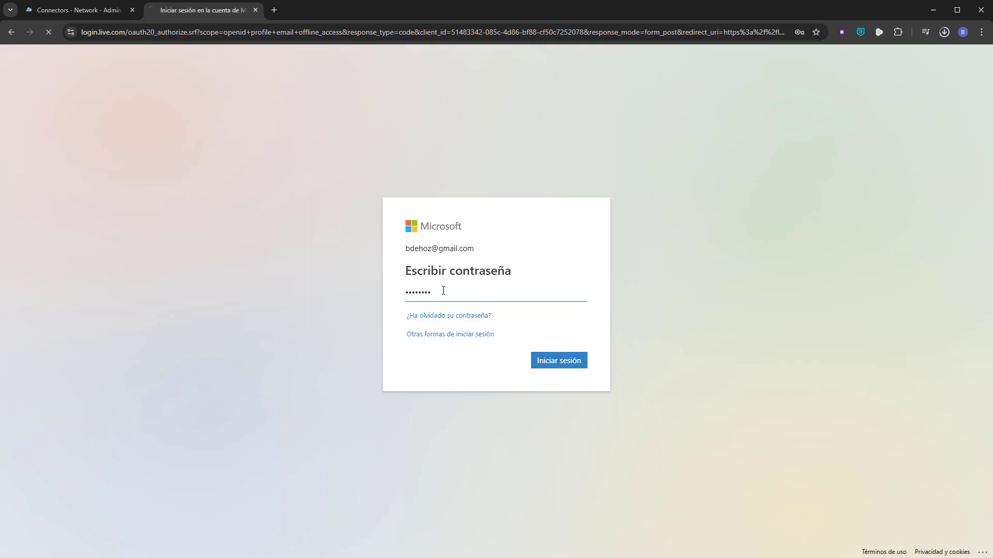
left_click(516, 365)
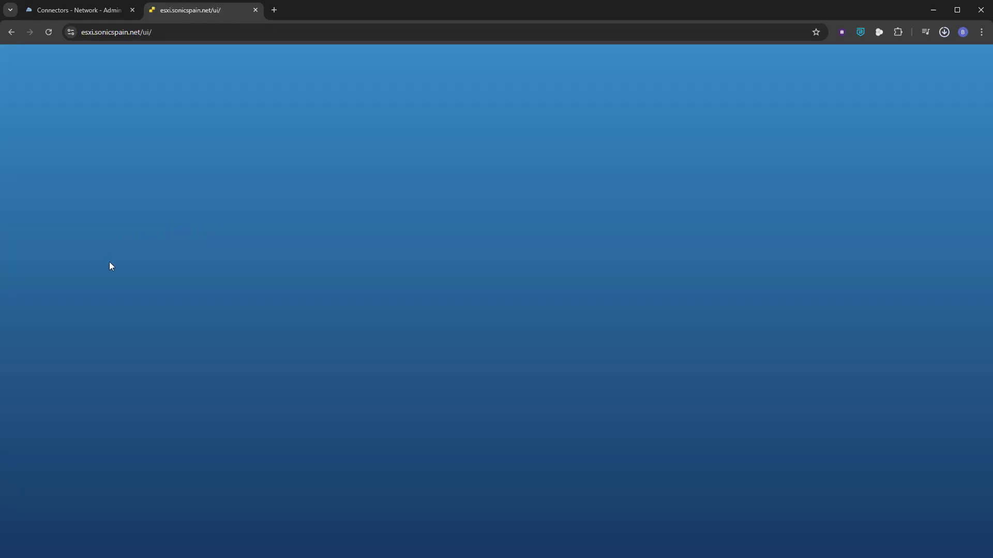
Log in to the VMware ESXi host as root with the account password
left_click(109, 222)
type("ro")
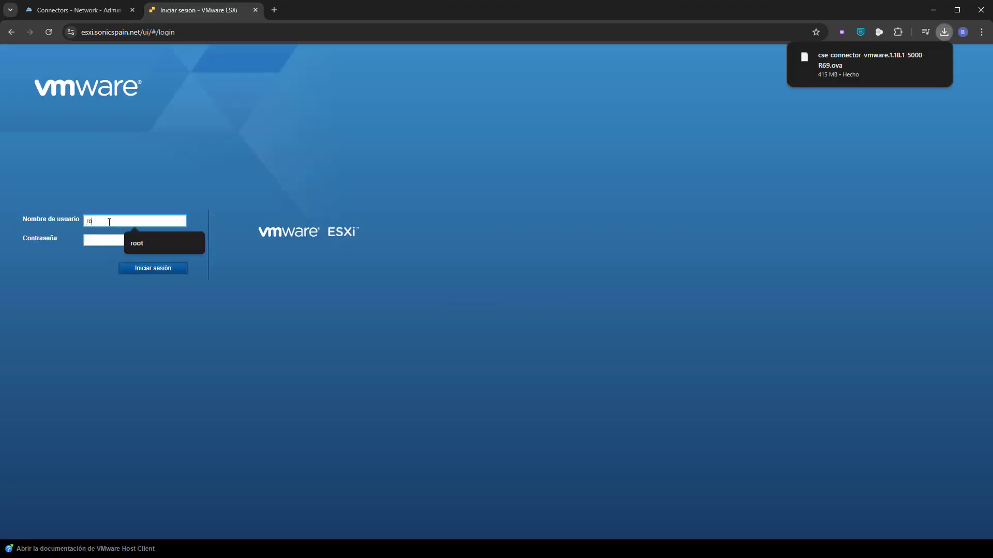
type("ot")
key("Tab")
type("***")
key("Return")
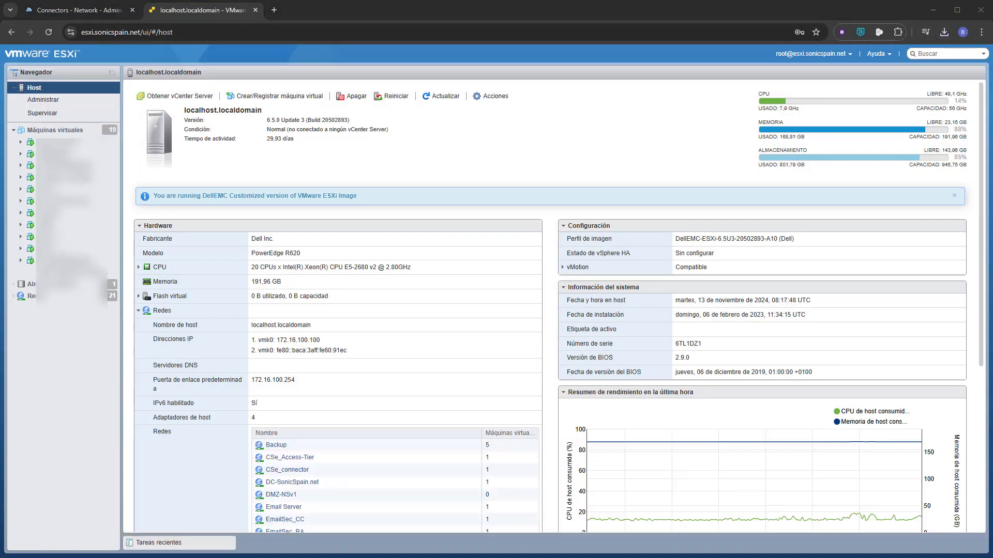
Switch to the Downloads folder in File Explorer and create a new folder named CSe-Connector
key("alt+Tab")
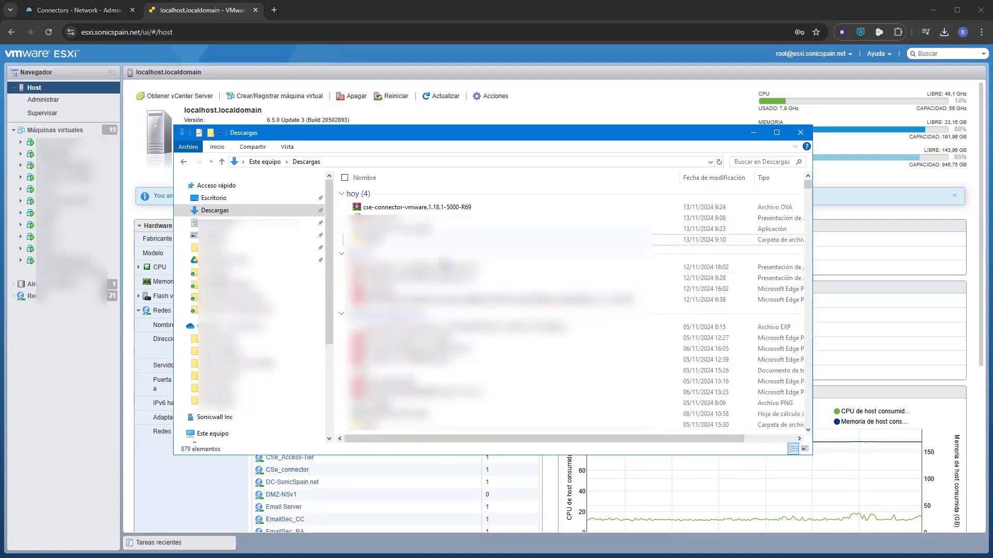
right_click(401, 235)
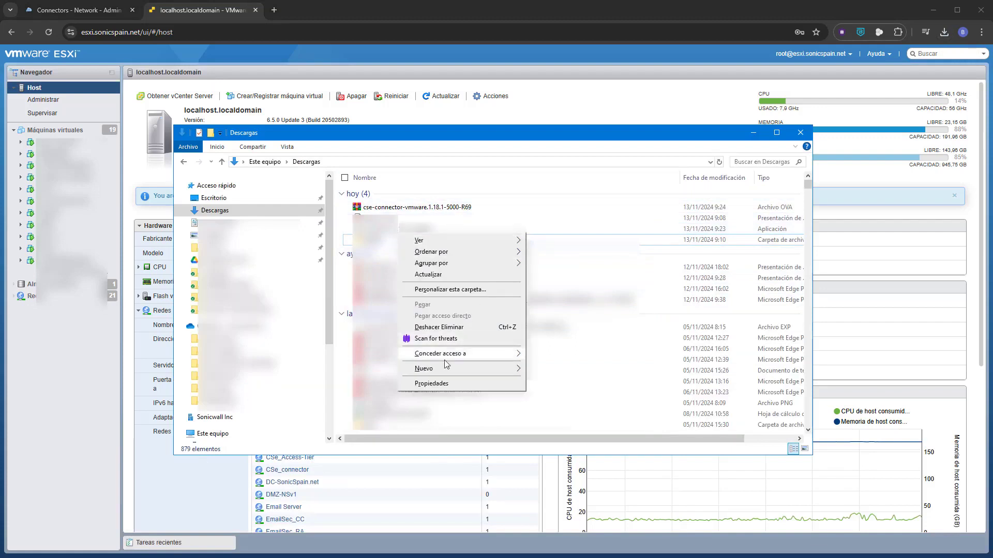
mouse_move(509, 376)
left_click(579, 370)
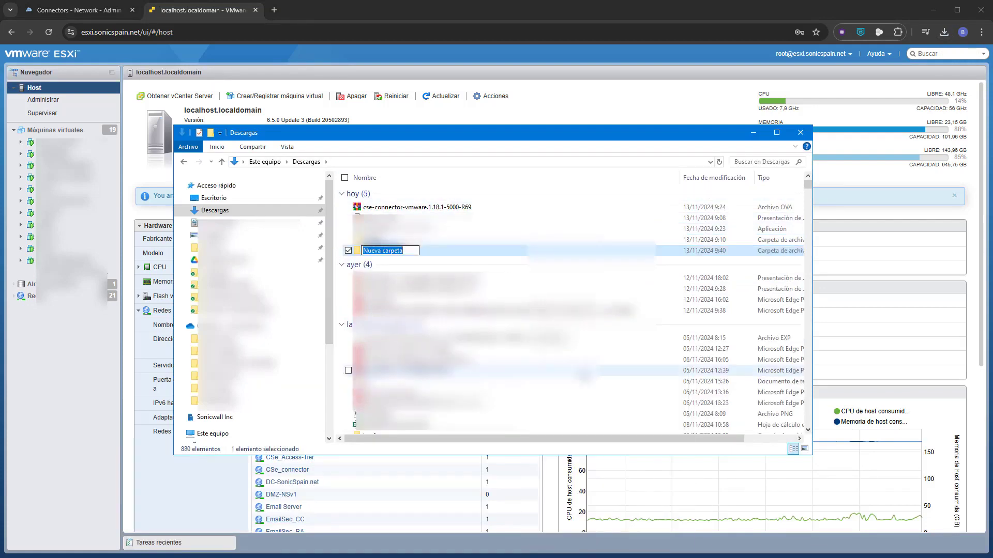
type("CSE-Connector")
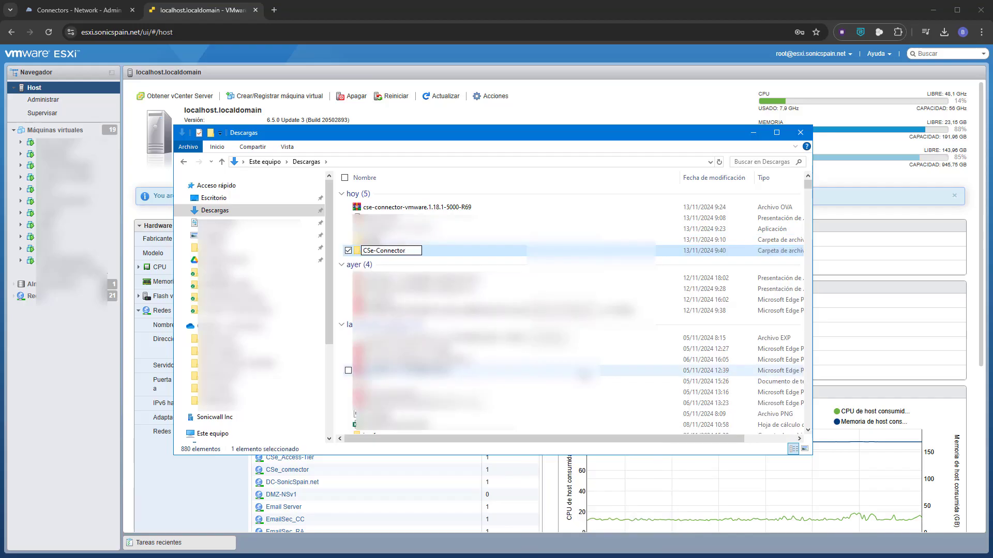
key("Return")
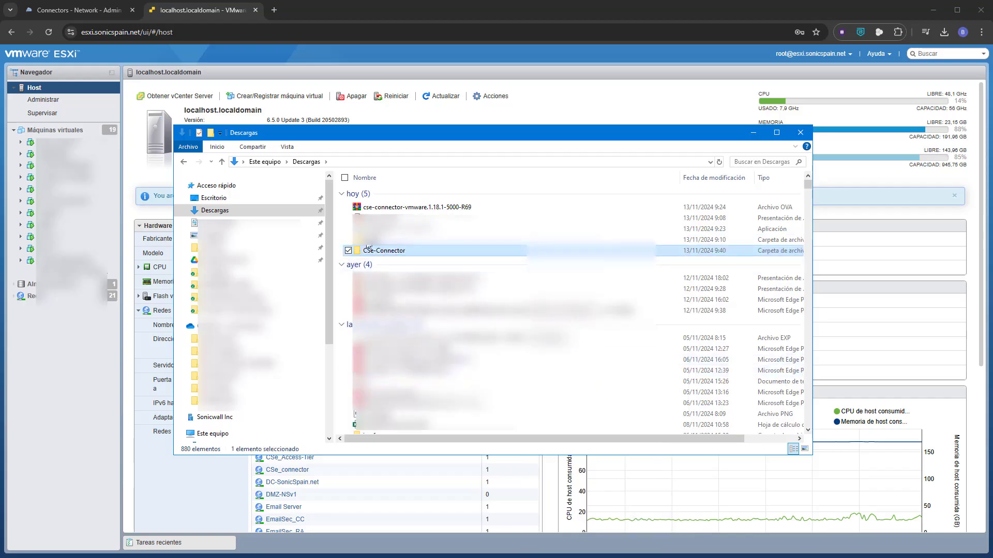
Extract all three files from the cse-connector-vmware.1.18.1-5000-R69 OVA archive into the CSe-Connector folder and open that folder
double_click(387, 207)
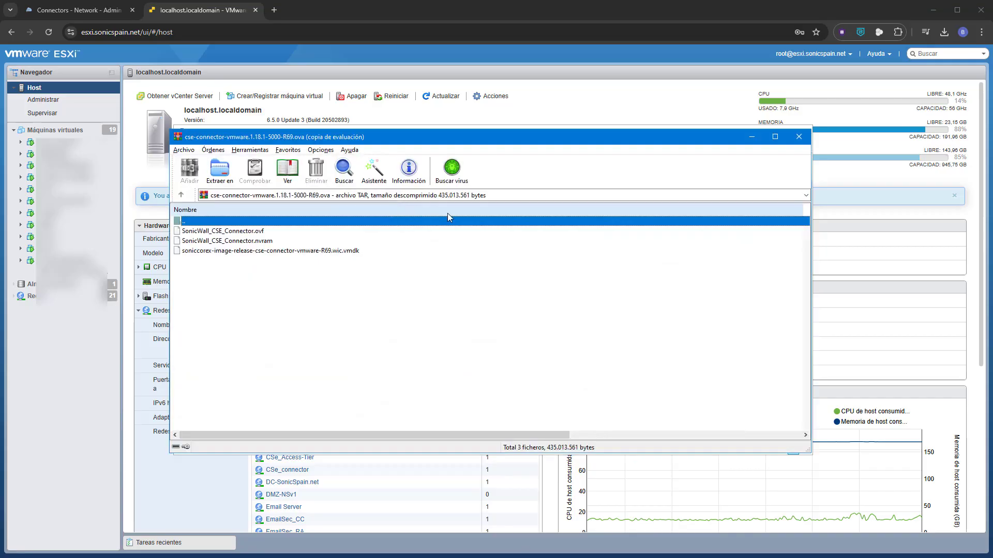
left_click(533, 297)
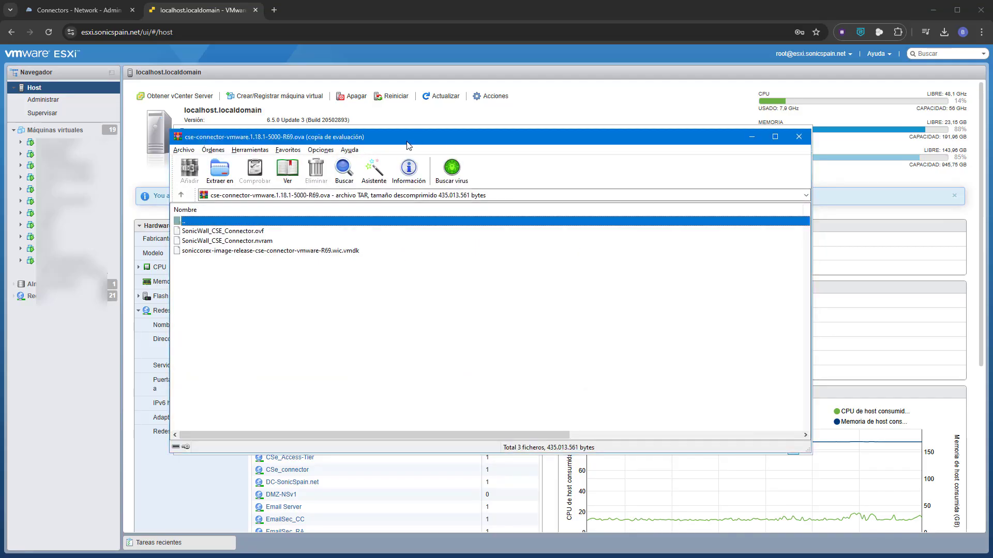
left_click_drag(408, 145, 713, 133)
left_click_drag(563, 292, 383, 256)
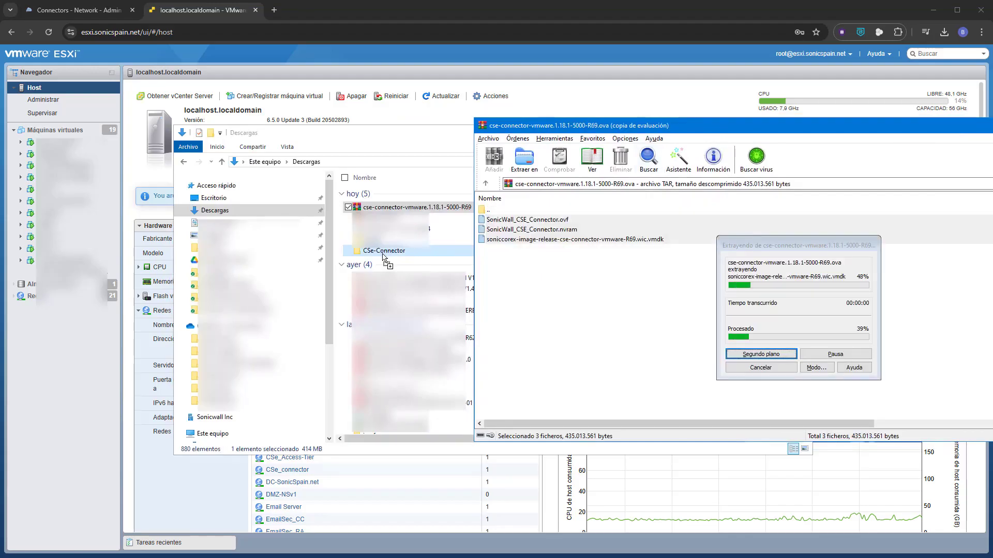
double_click(384, 252)
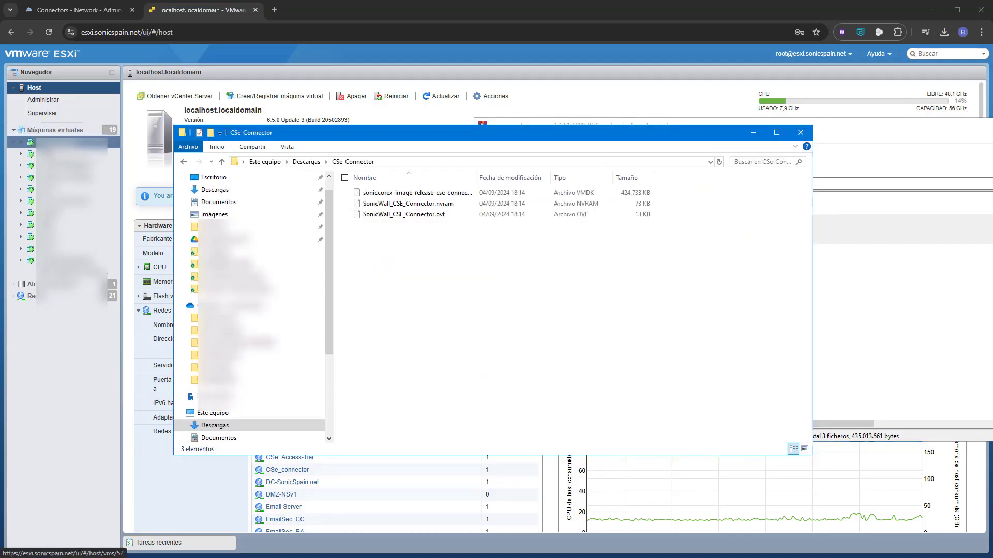
Start creating a virtual machine on the ESXi host by deploying it from an OVF or OVA file
left_click(55, 130)
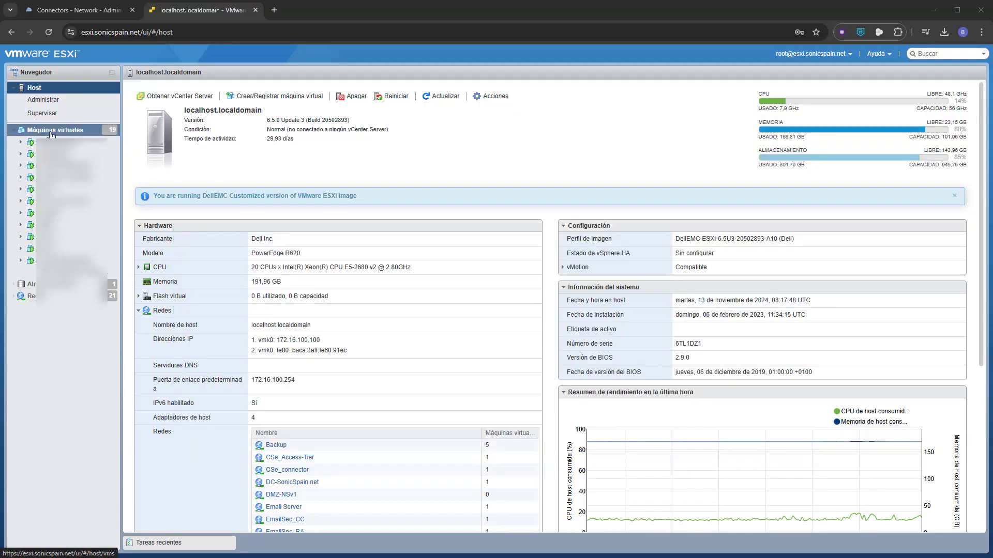
left_click(167, 98)
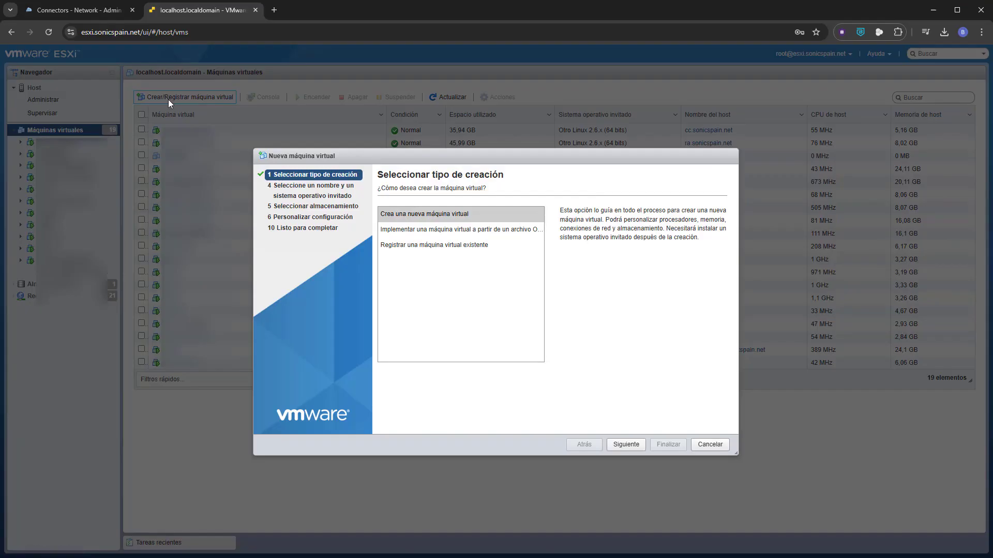
left_click(487, 230)
left_click(626, 444)
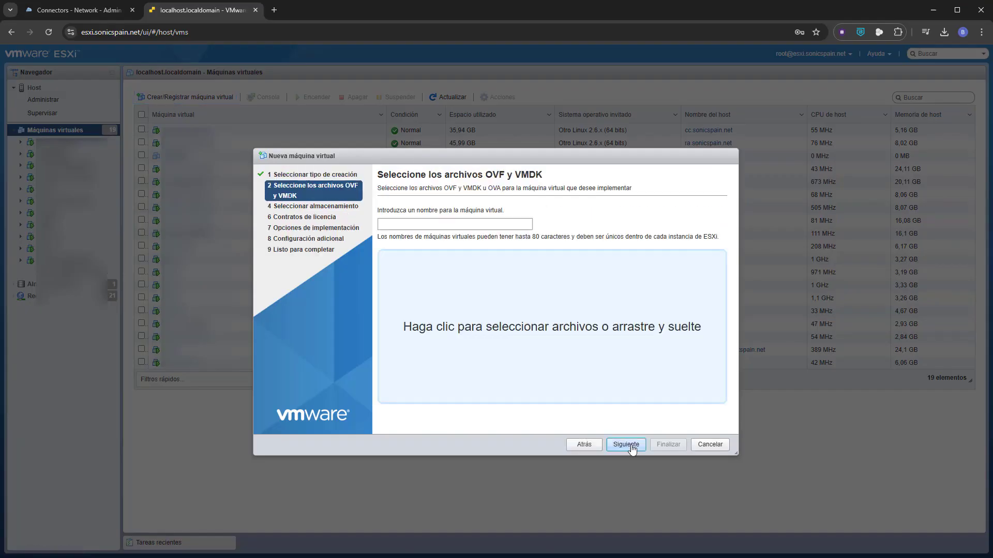
Name the virtual machine CSe_Connector(ova) and add the extracted OVF, VMDK and NVRAM files from the CSe-Connector folder
key("alt+Tab")
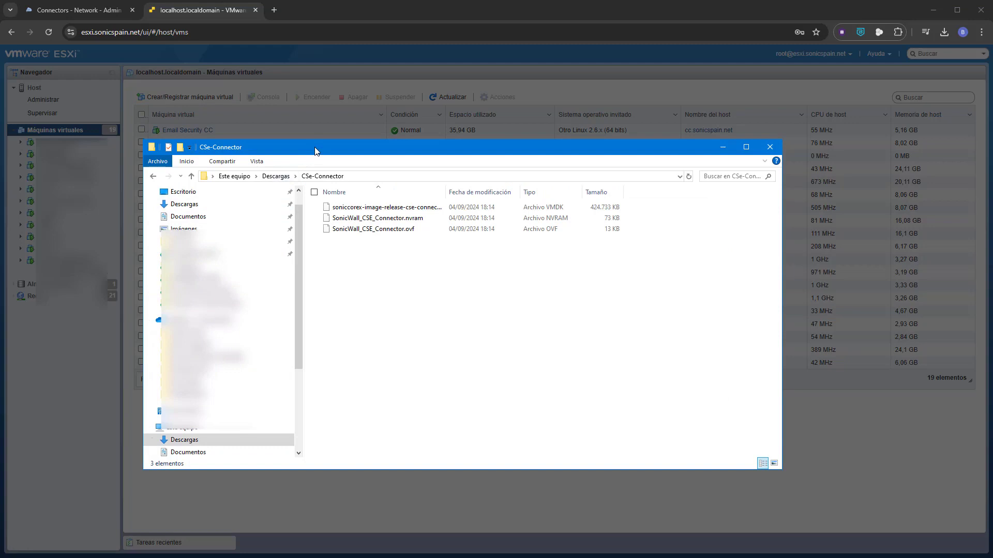
left_click_drag(316, 151, 319, 307)
mouse_move(359, 448)
left_mouse_down()
mouse_move(343, 357)
mouse_move(436, 304)
mouse_move(443, 288)
left_mouse_up()
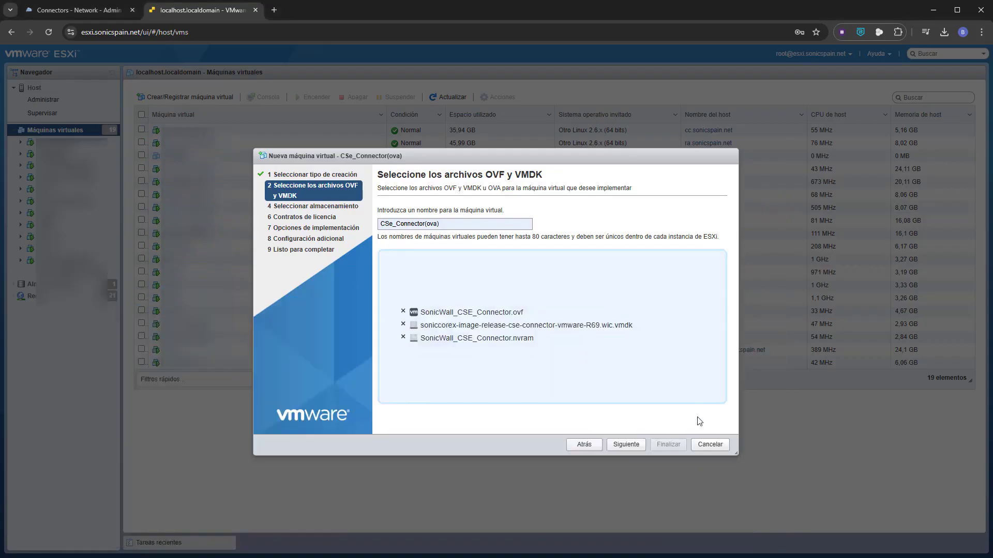
left_click(626, 449)
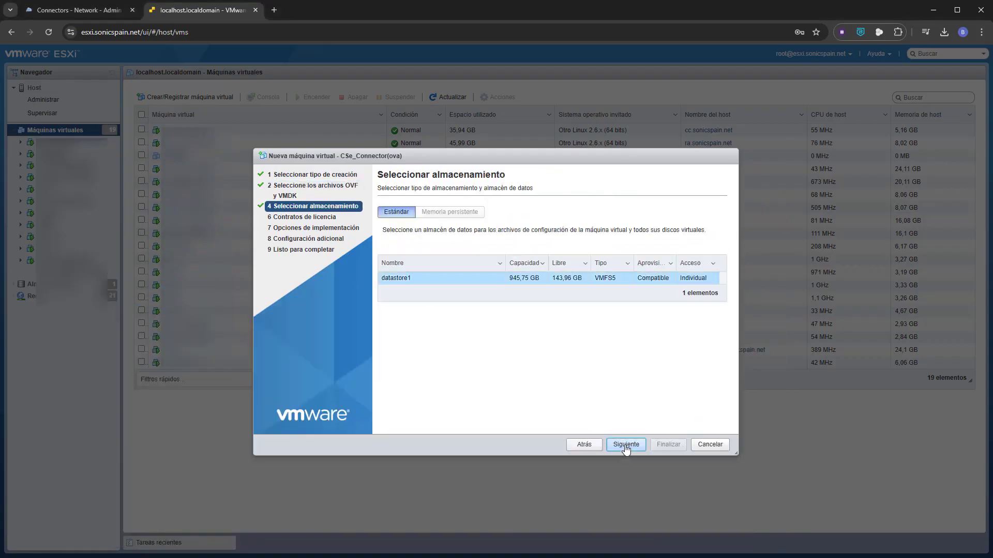
Accept datastore1 as storage and map the CSE_Connector_X0 network to CSe_connector in the deployment options
left_click(626, 448)
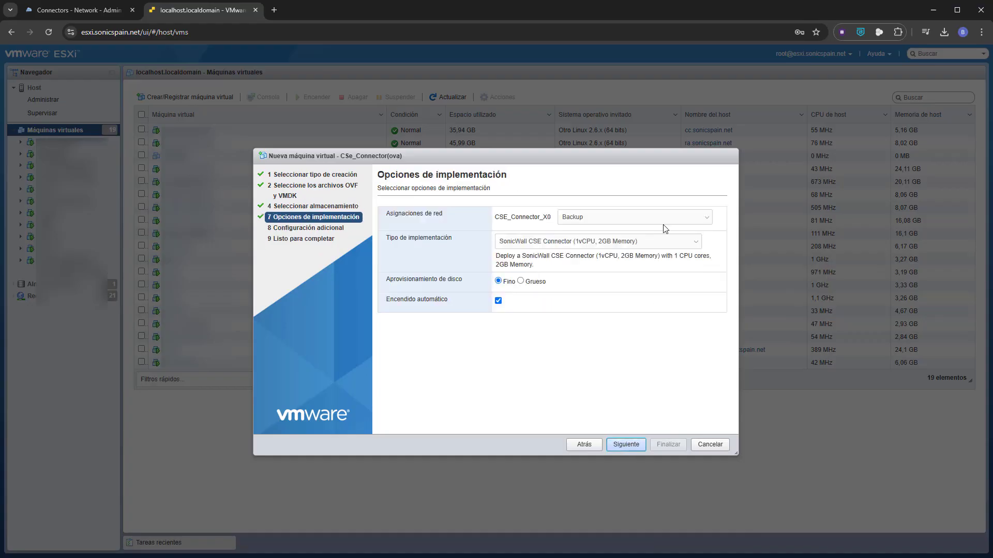
left_click(678, 218)
left_click(646, 257)
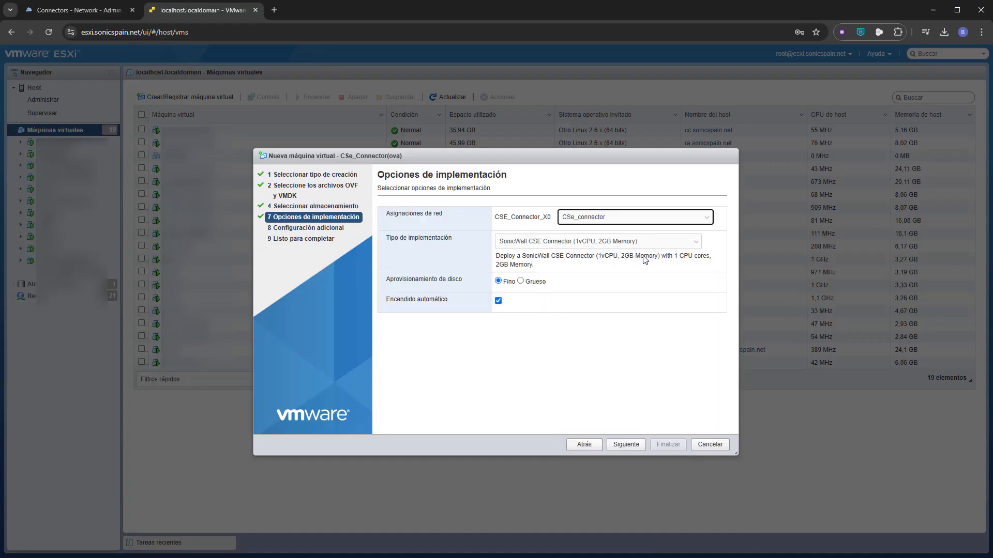
left_click(626, 446)
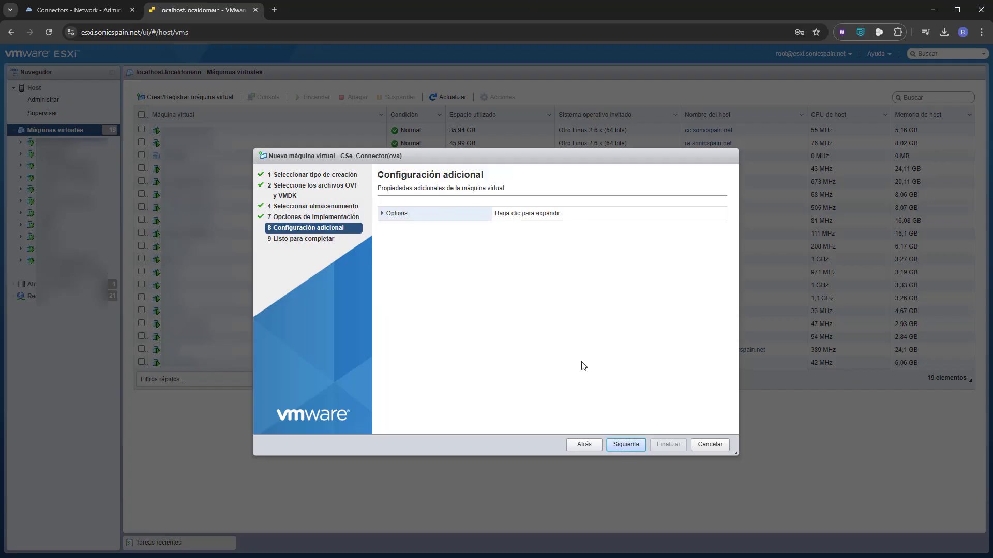
Expand the additional configuration options and set the SonicCore Hostname to Connector
left_click(389, 218)
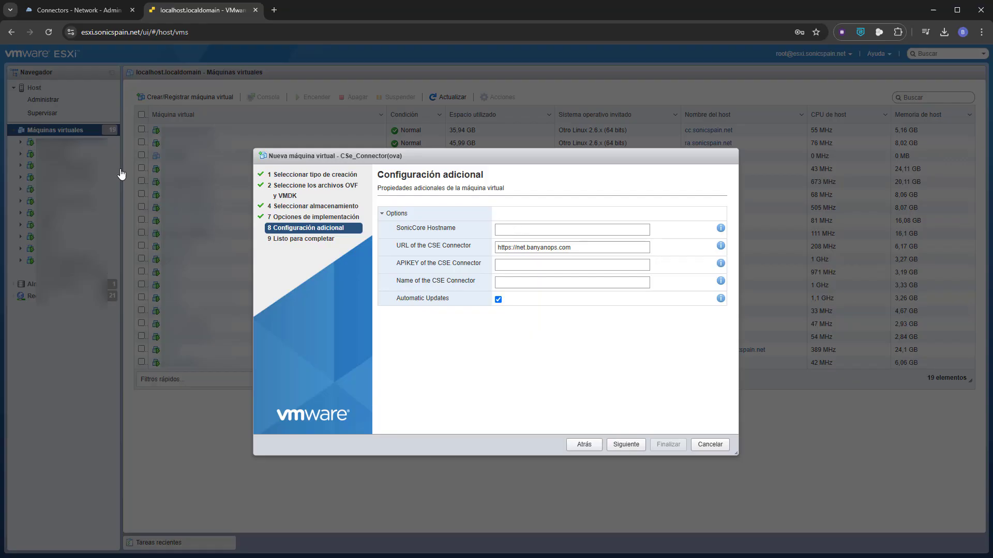
left_click(521, 228)
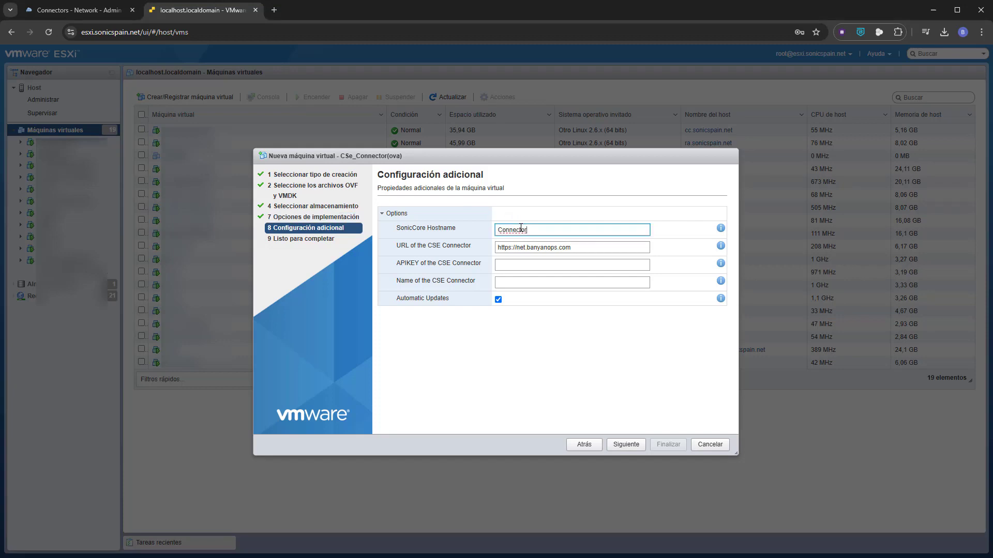
left_click(104, 17)
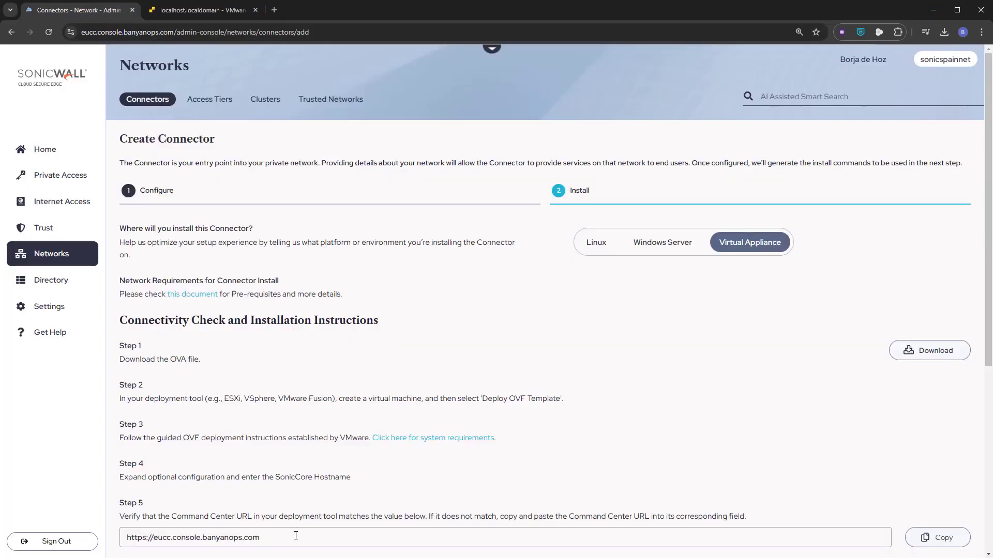
left_click_drag(297, 538, 122, 536)
key("ctrl+c")
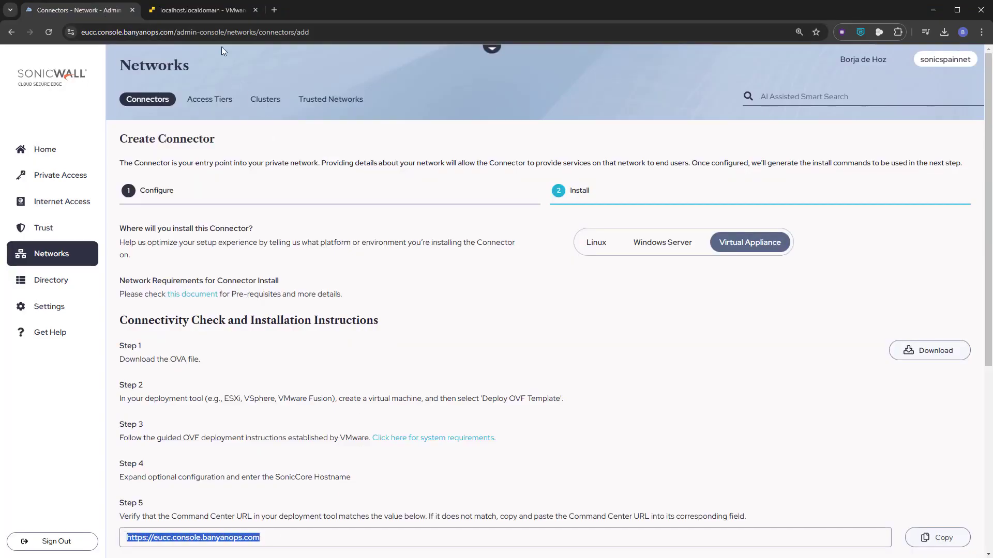
left_click(203, 10)
triple_click(561, 247)
key("ctrl+v")
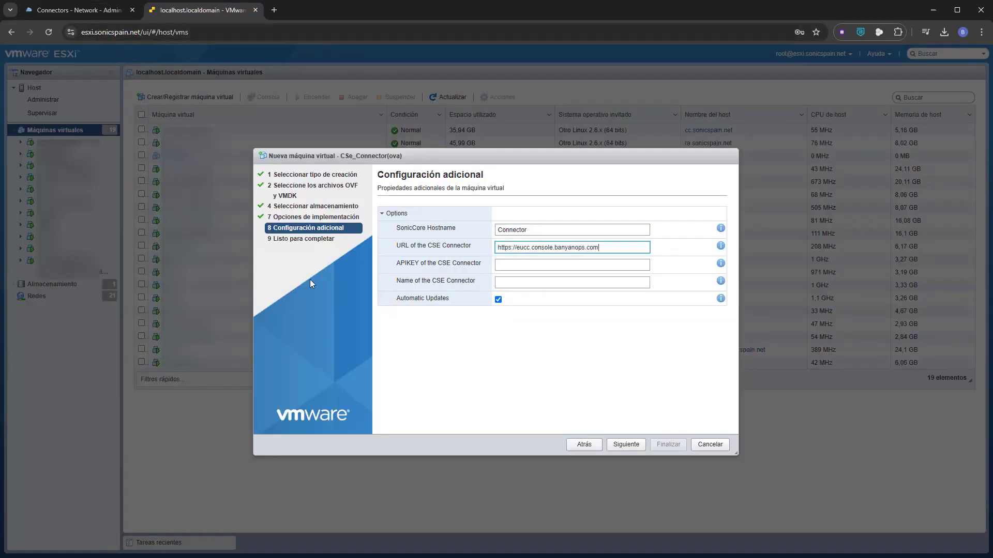
Copy the API key from the connector's installation instructions and paste it into the APIKEY of the CSE Connector field on ESXi
left_click(88, 13)
scroll(365, 362, "down", 1)
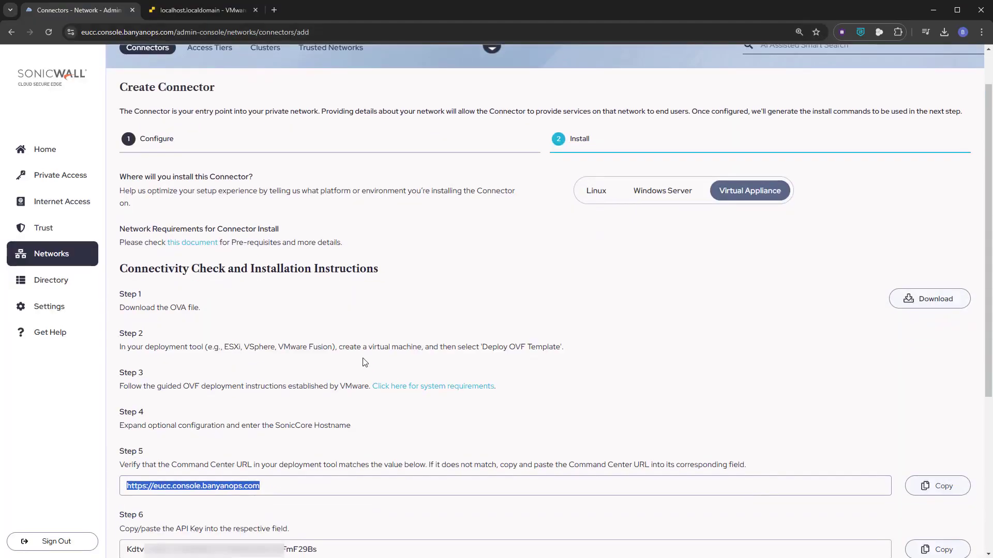
left_click_drag(329, 550, 120, 549)
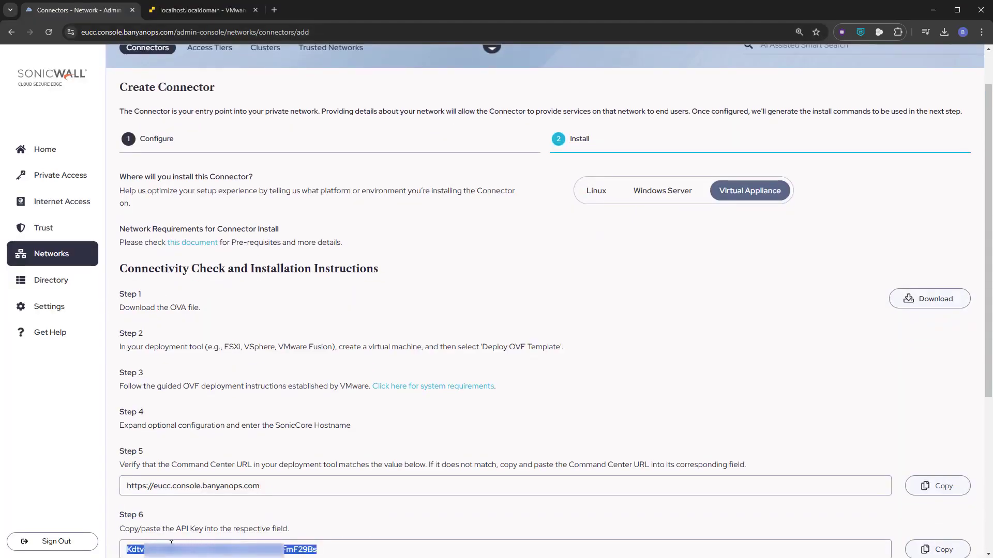
left_click(225, 15)
left_click(531, 265)
key("ctrl+v")
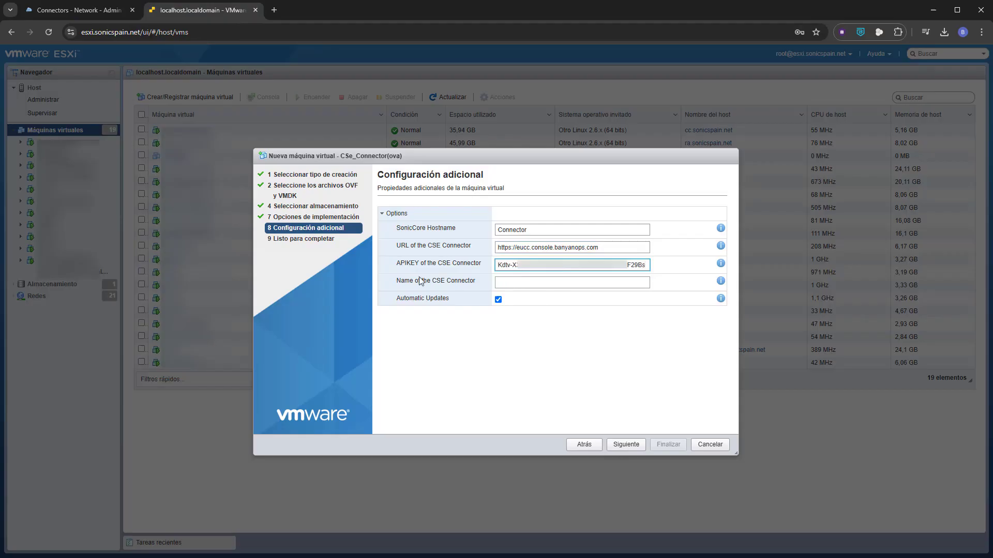
Copy the connector name from the installation instructions and set the Name of the CSE Connector to VmWare_Connector on ESXi
left_click(106, 11)
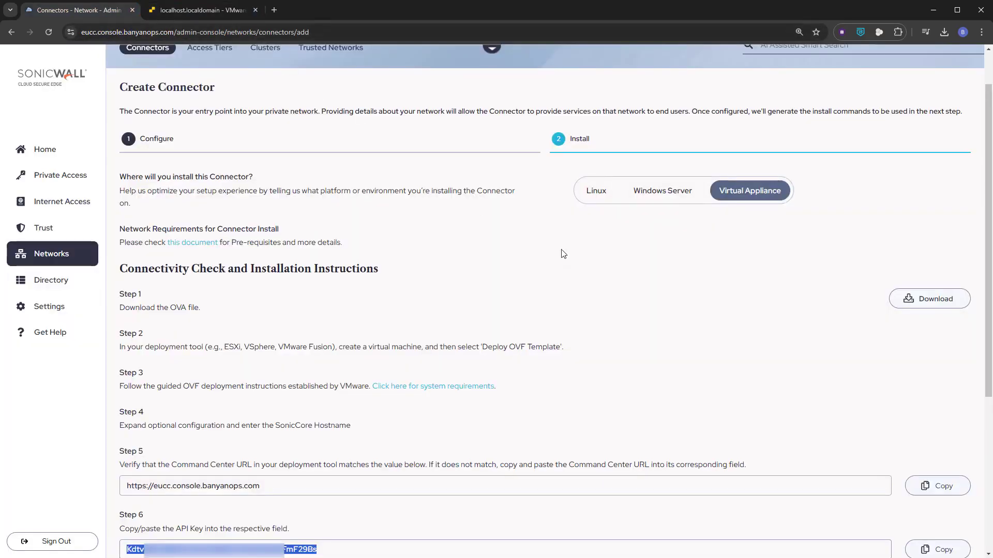
scroll(554, 326, "down", 2)
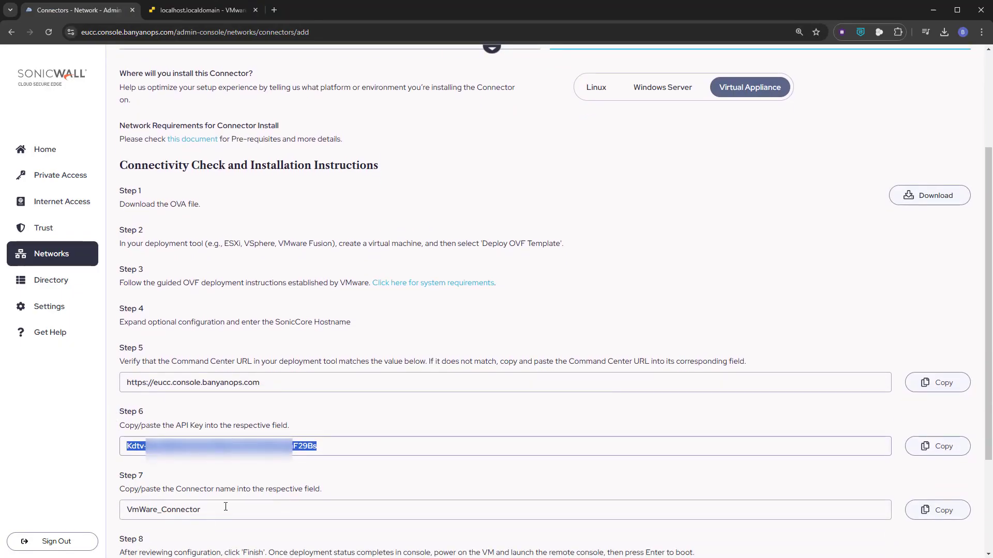
left_click(171, 510)
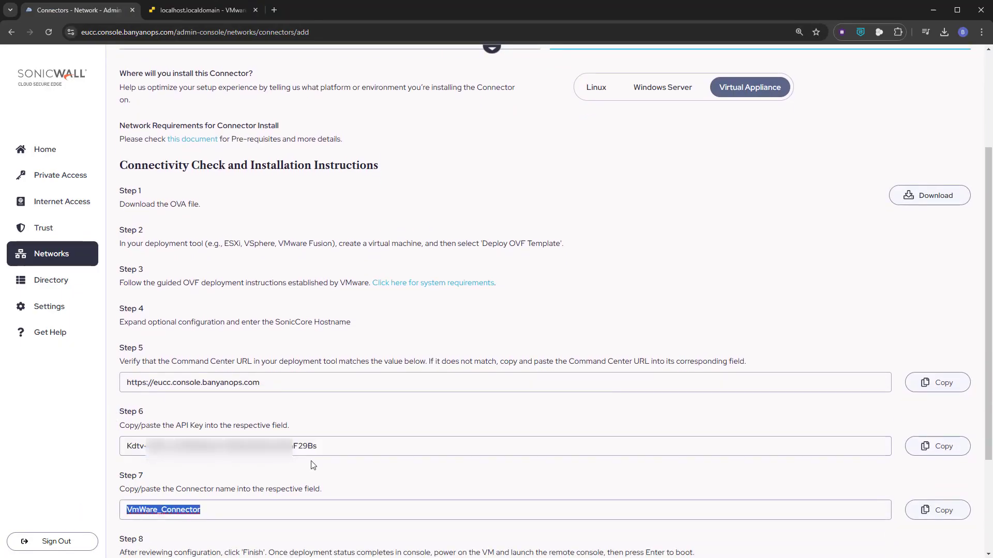
left_click(202, 11)
left_click(556, 285)
key("ctrl+v")
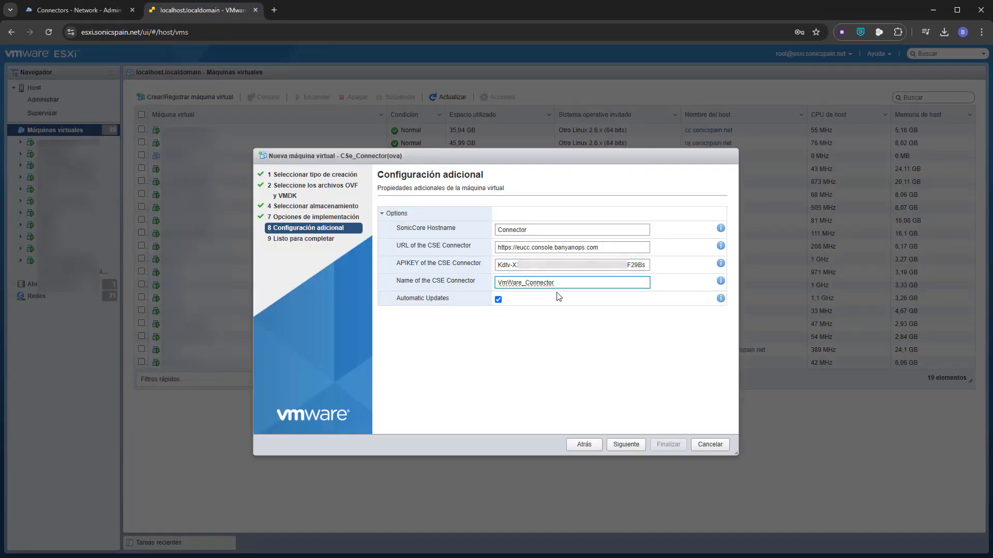
Finish the deployment wizard for CSe_Connector(ova) and expand the recent tasks to follow the disk uploads
left_click(626, 446)
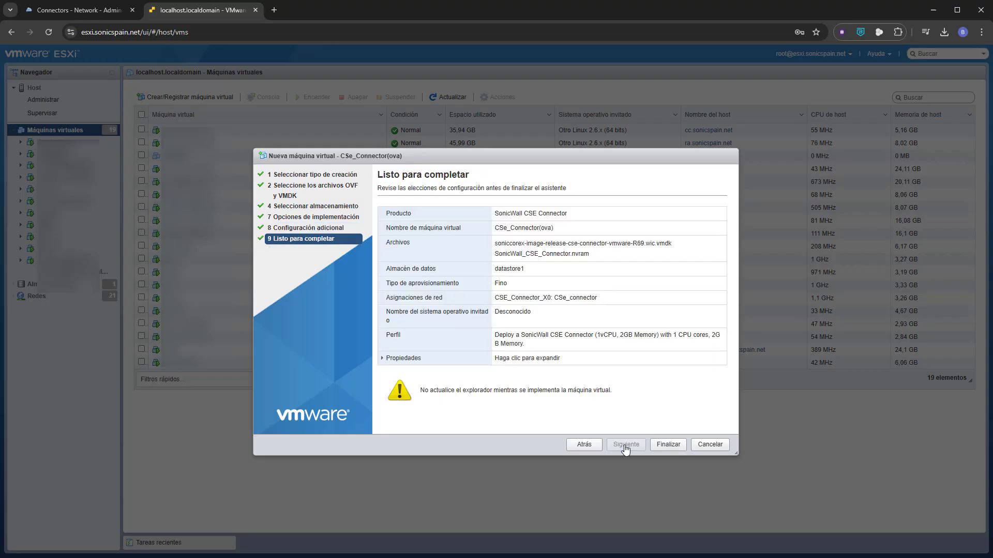
left_click(667, 445)
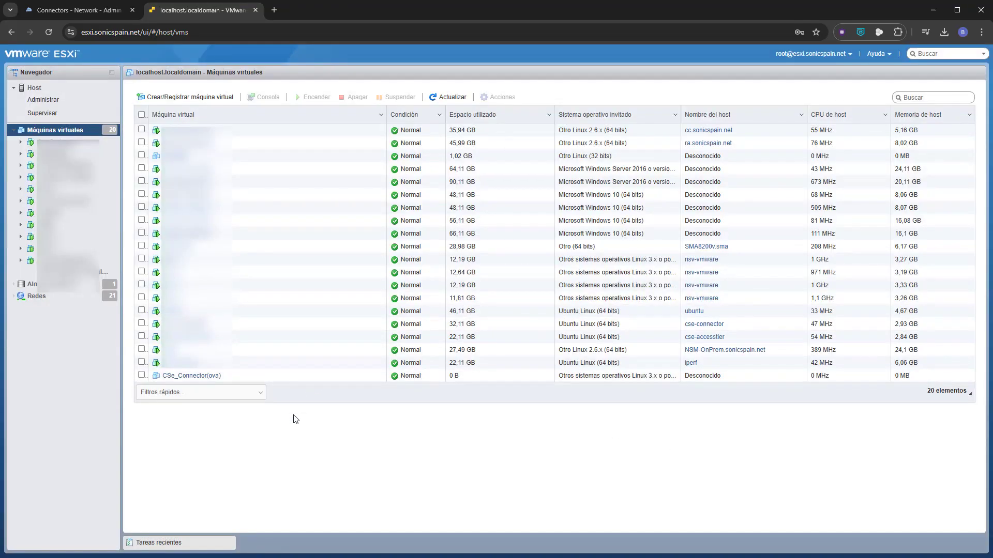
left_click(136, 544)
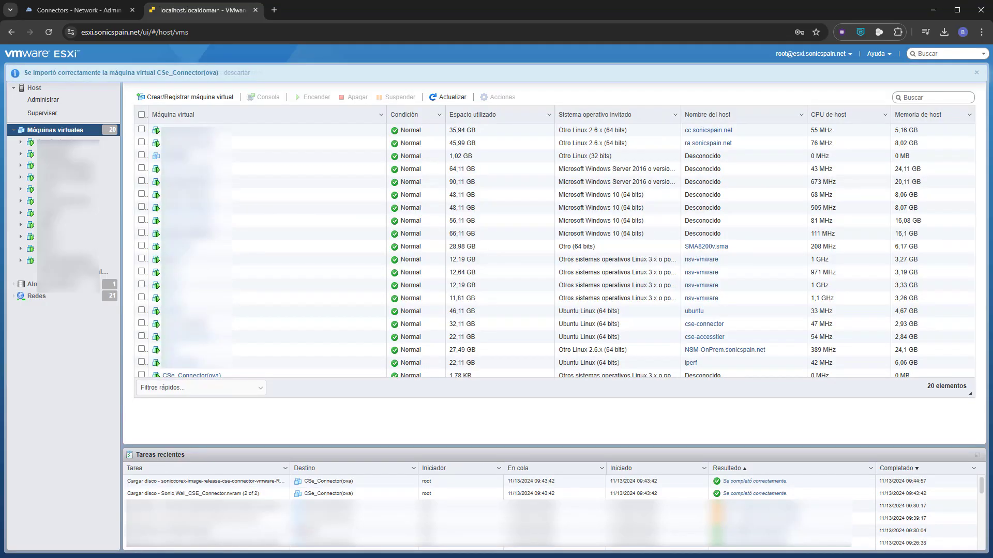
Open the CSe_Connector(ova) virtual machine and launch its console to watch it boot
left_click(211, 375)
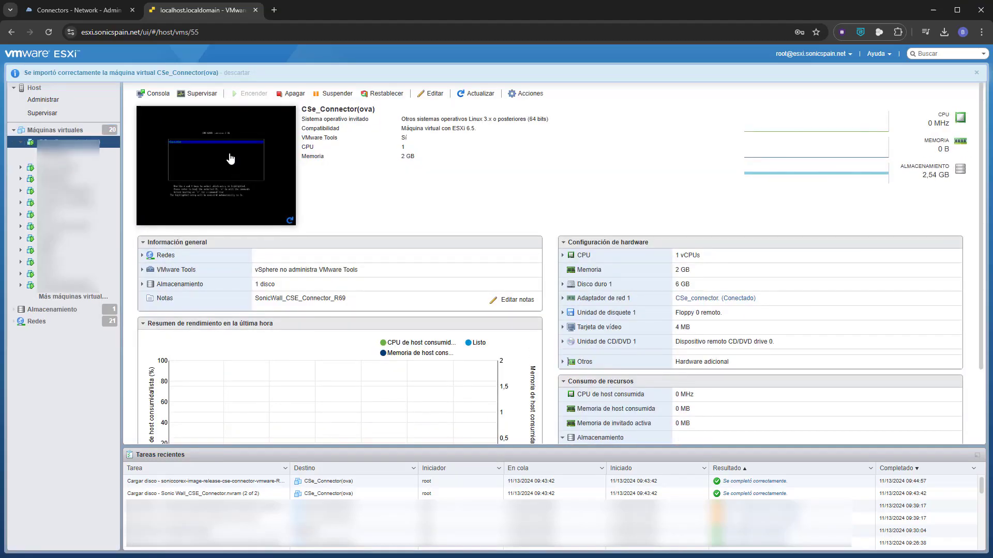
left_click(231, 158)
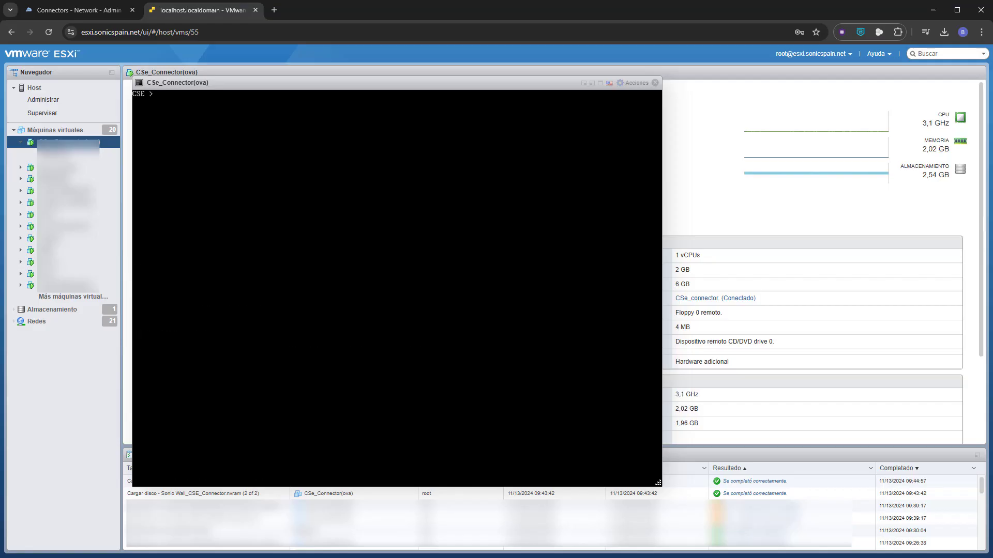
Return to the Cloud Secure Edge console, save and exit the VmWare_Connector setup, and show the list of connectors
left_click(76, 14)
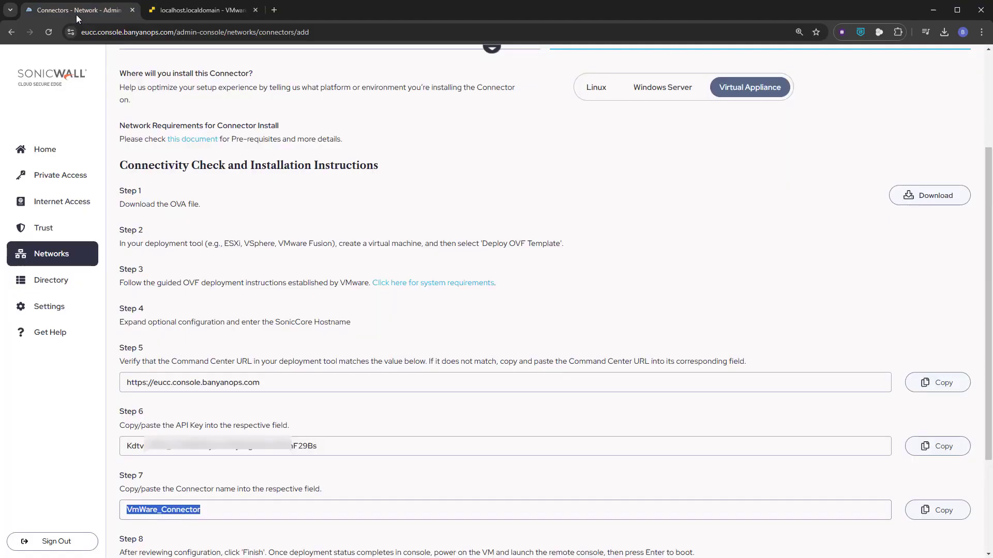
scroll(519, 305, "down", 3)
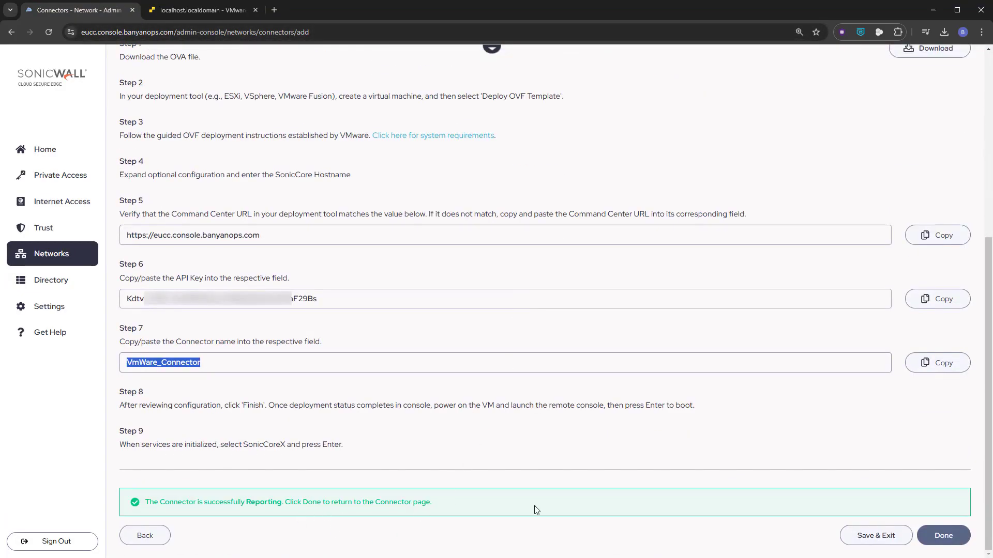
left_click(865, 537)
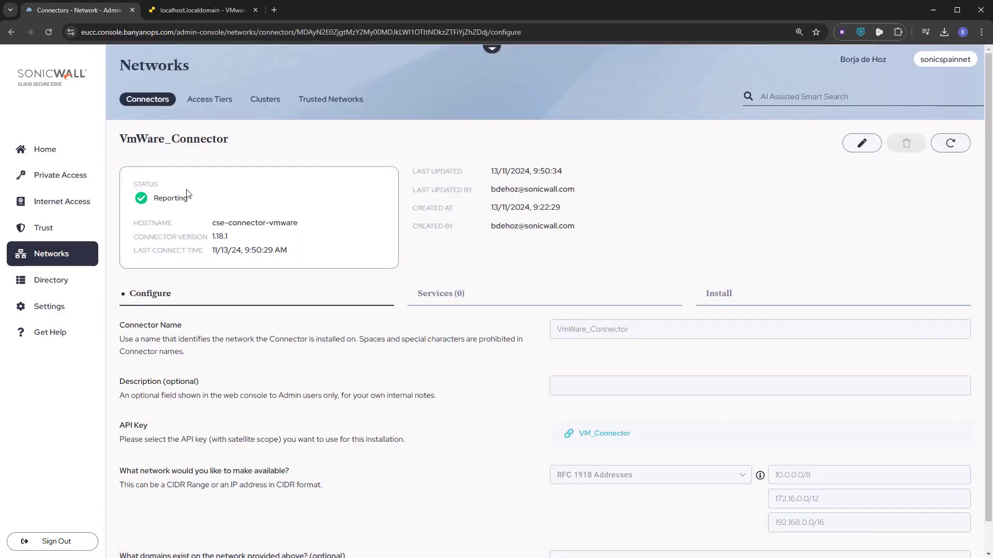
left_click(149, 103)
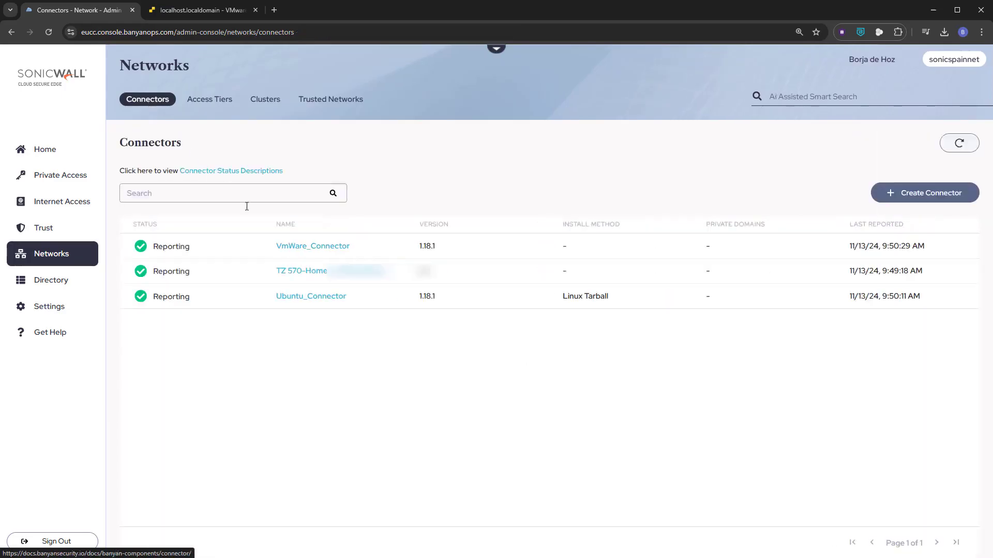